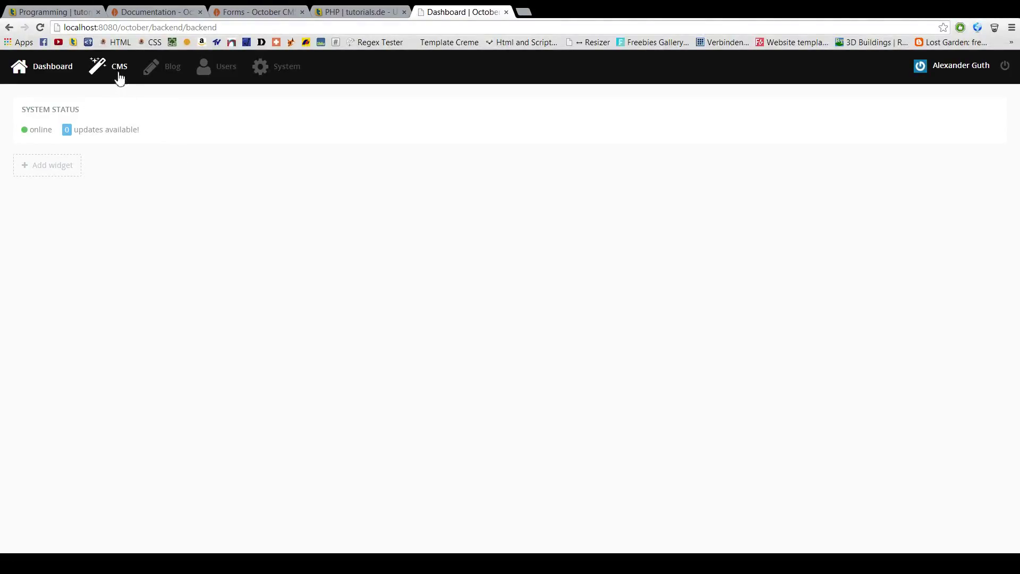
Create a new CMS page titled "Latest" and assign it the default layout.
click(118, 76)
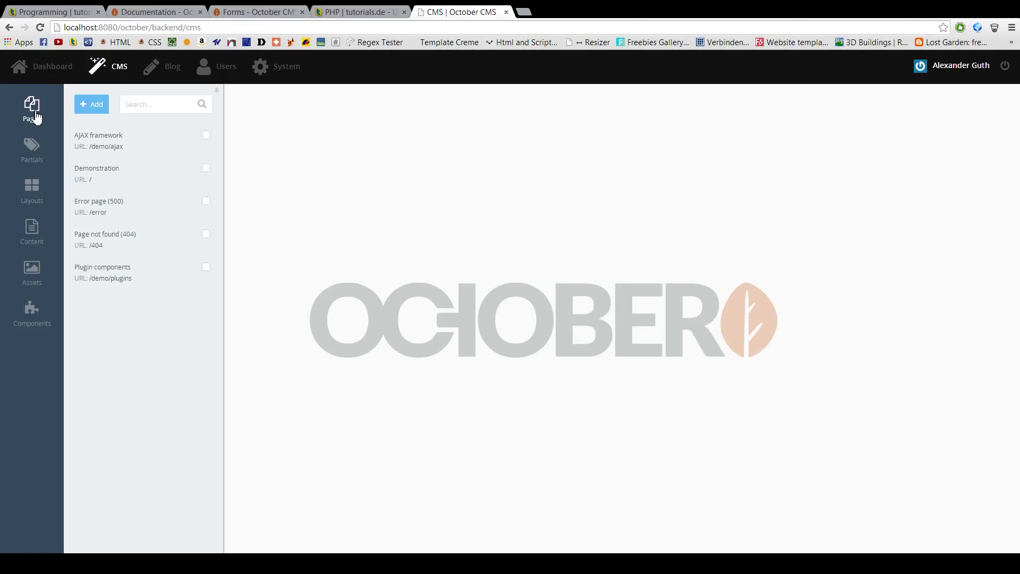
click(90, 110)
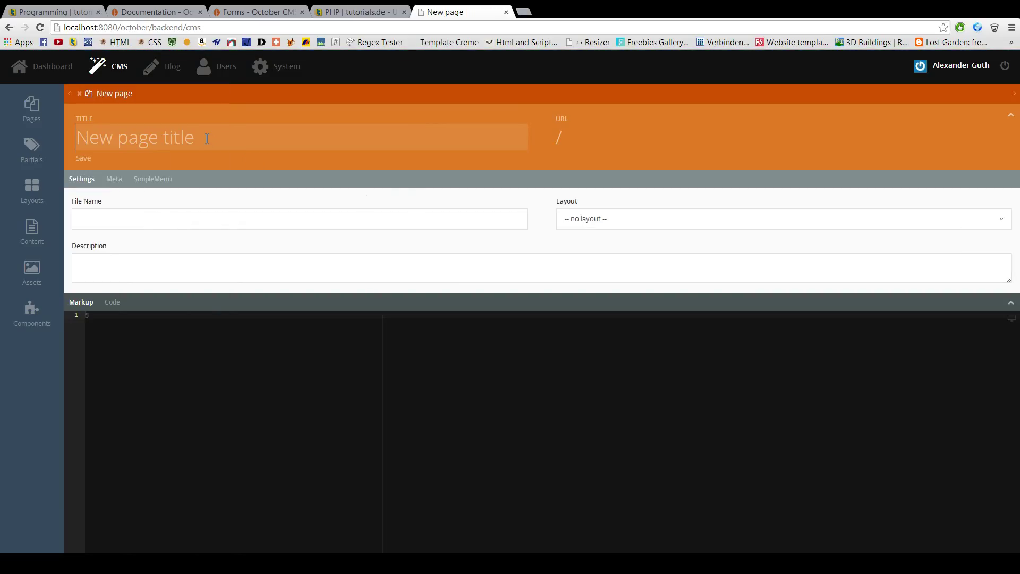
text(Latest)
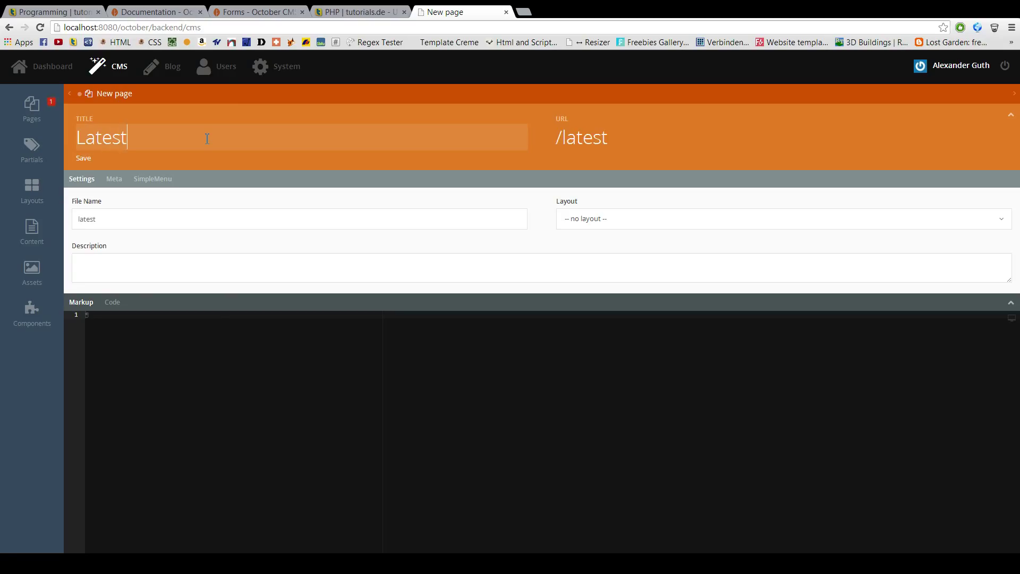
click(587, 221)
click(580, 274)
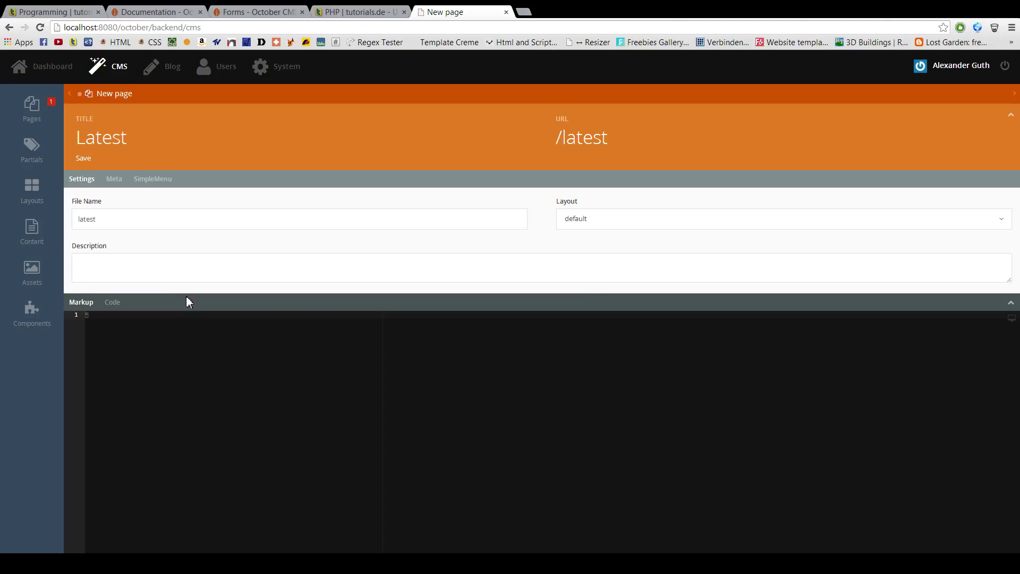
Add the Blog Post List component to the Latest page and check its settings.
click(41, 320)
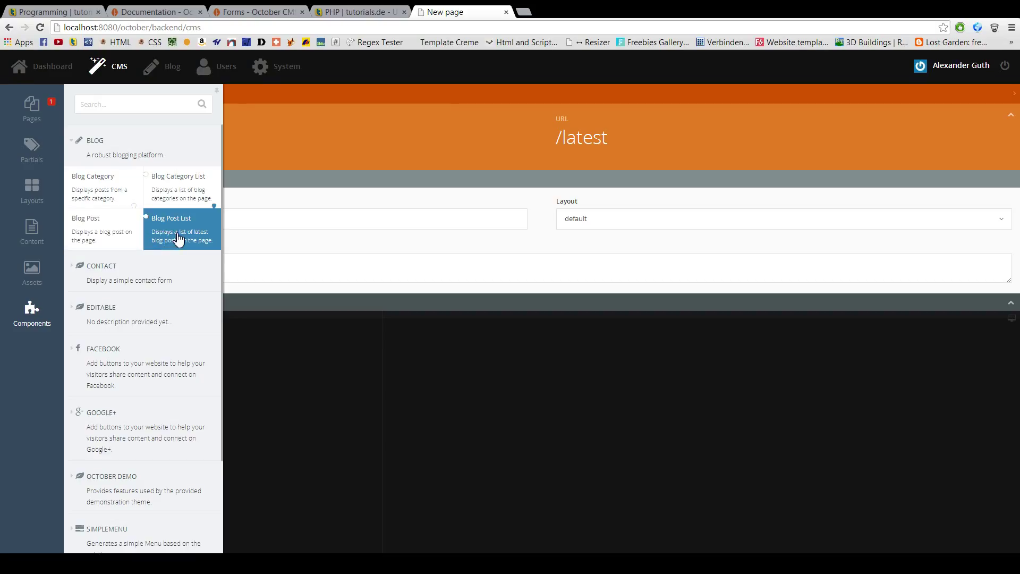
drag(179, 239, 355, 204)
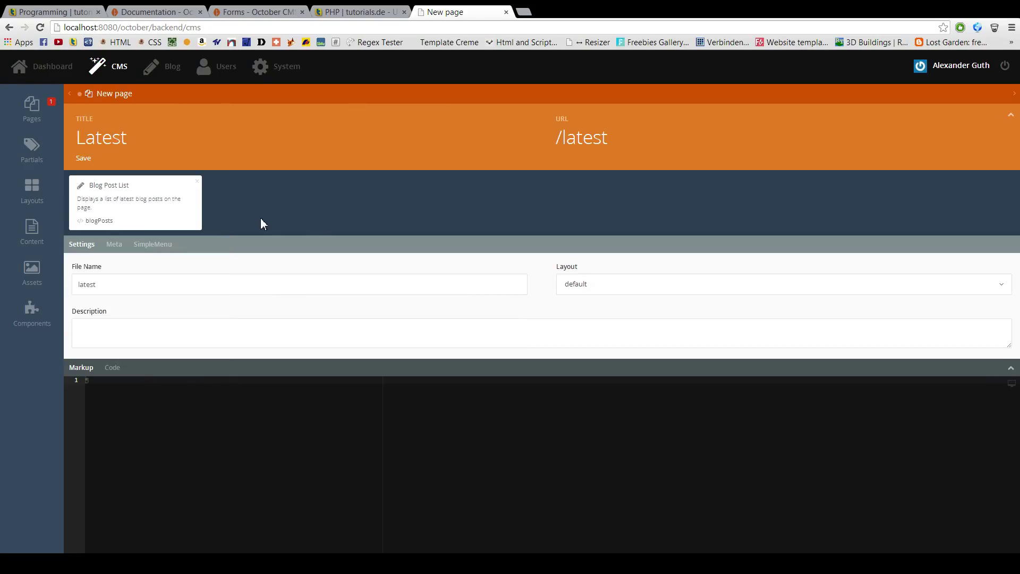
click(176, 222)
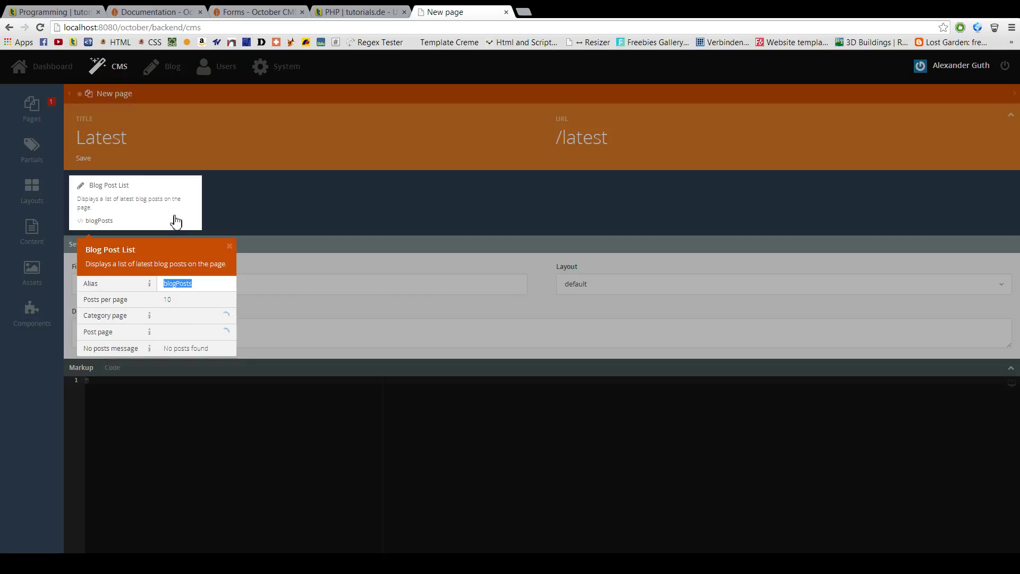
click(161, 430)
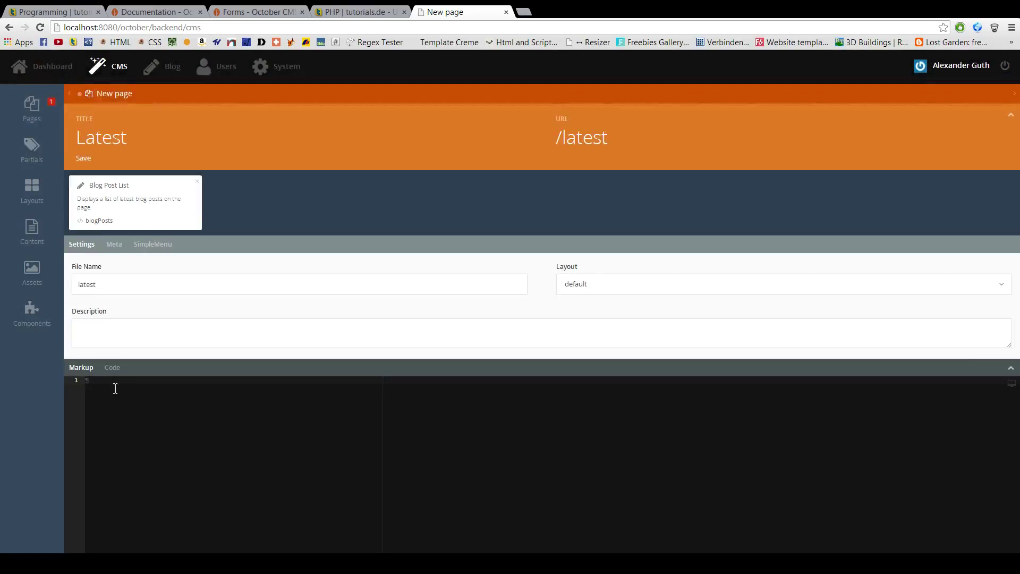
Write {% component 'blogPosts' %} in the Latest page's markup and save the page.
text({% component)
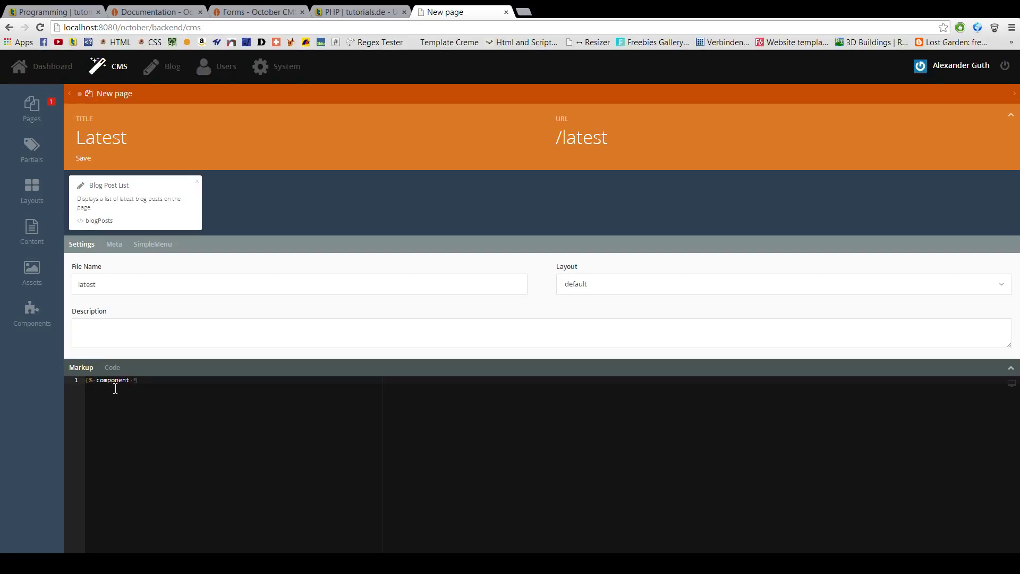
text( 'blogPosts' %})
key(BackSpace)
text(=00)
text({{{{{{)
key(BackSpace)
key(BackSpace)
key(BackSpace)
key(BackSpace)
key(BackSpace)
key(BackSpace)
text(0})
key(Left)
key(BackSpace)
Create another CMS page titled "Post" and set its URL to /post/:slug?
click(32, 189)
click(34, 109)
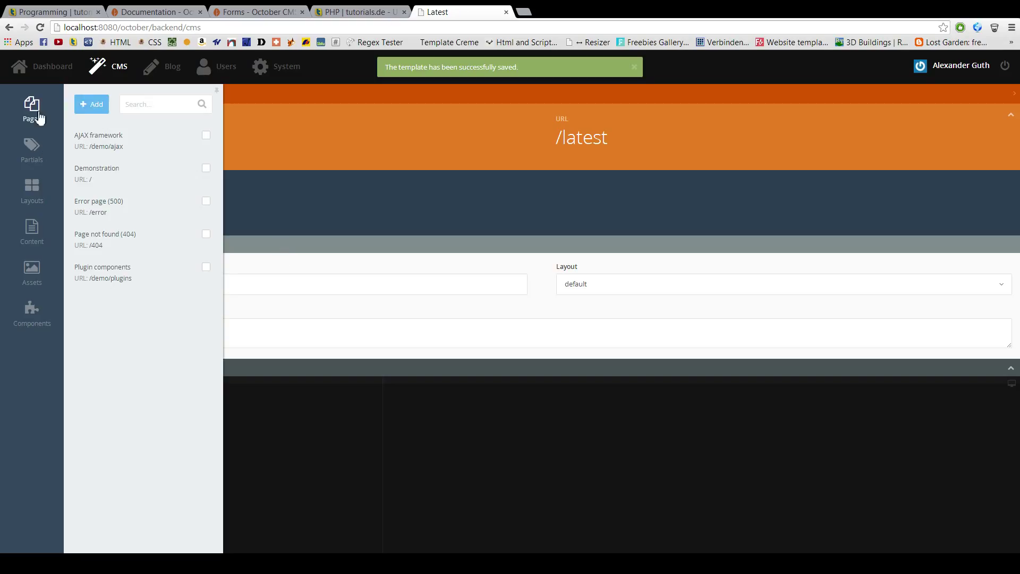
click(85, 107)
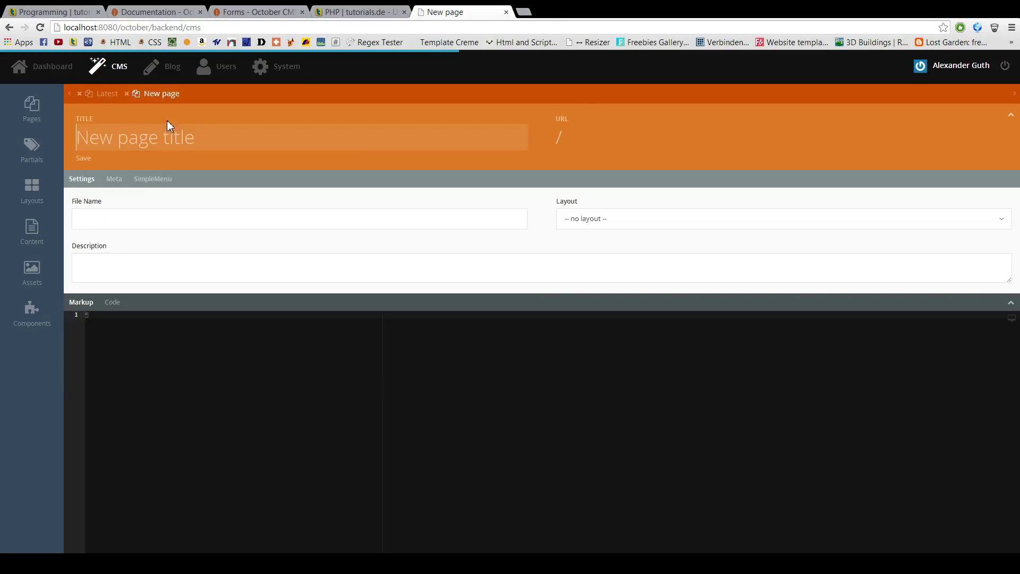
text(Post)
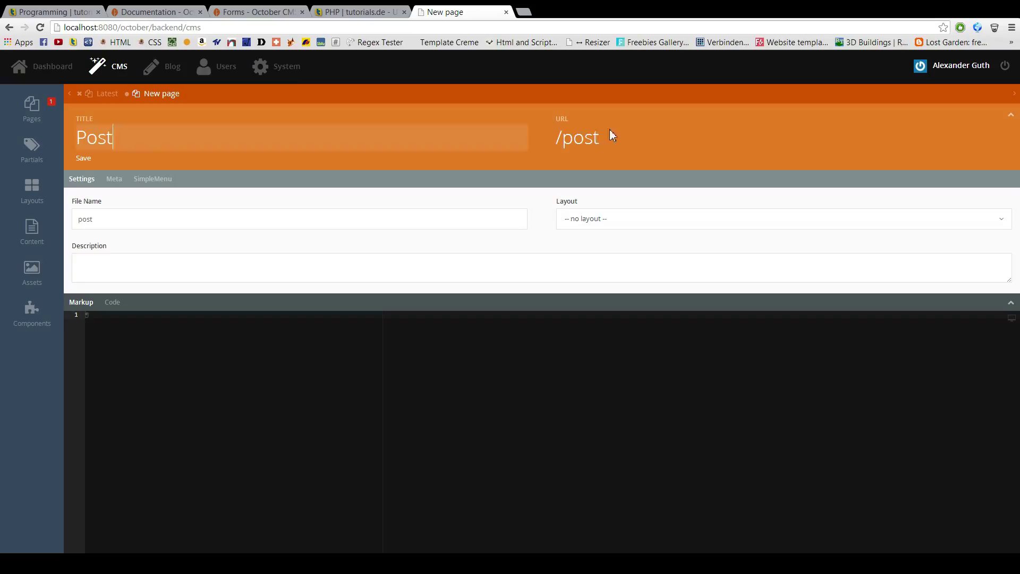
click(625, 135)
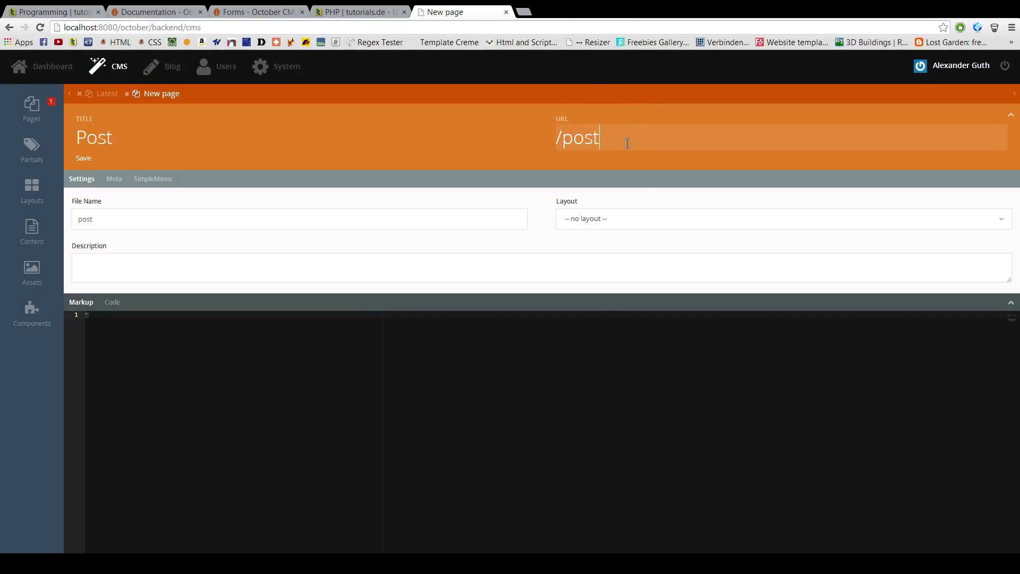
text(/:slug?)
Add the Blog Post component to the Post page and check its slug parameter name against the URL.
click(30, 325)
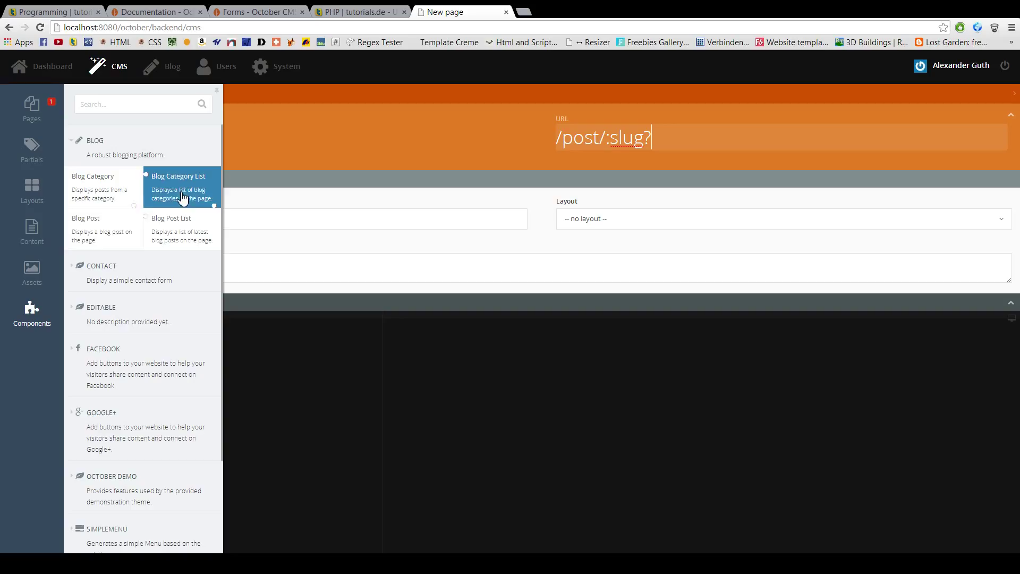
drag(104, 232, 462, 213)
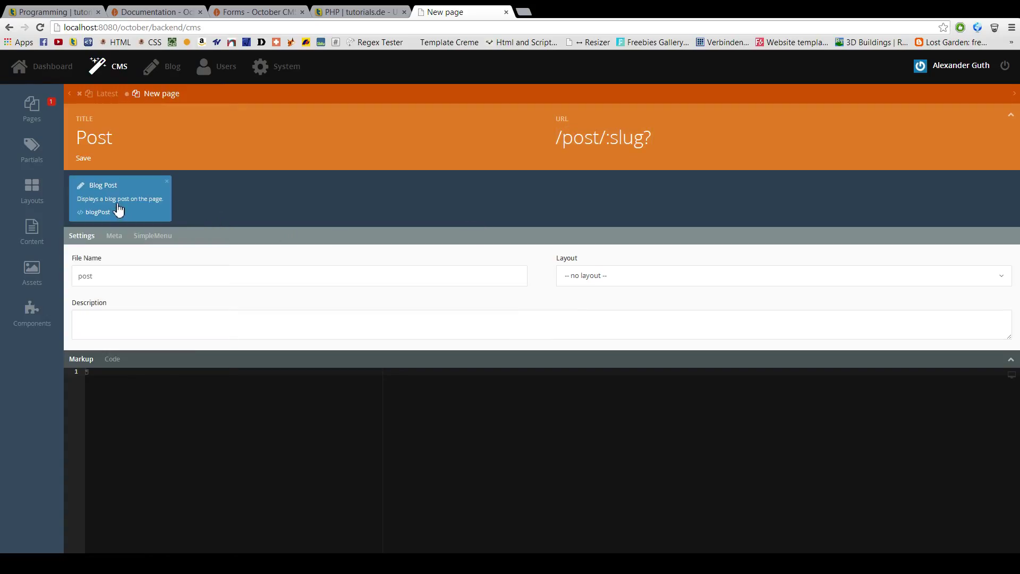
click(118, 210)
click(186, 291)
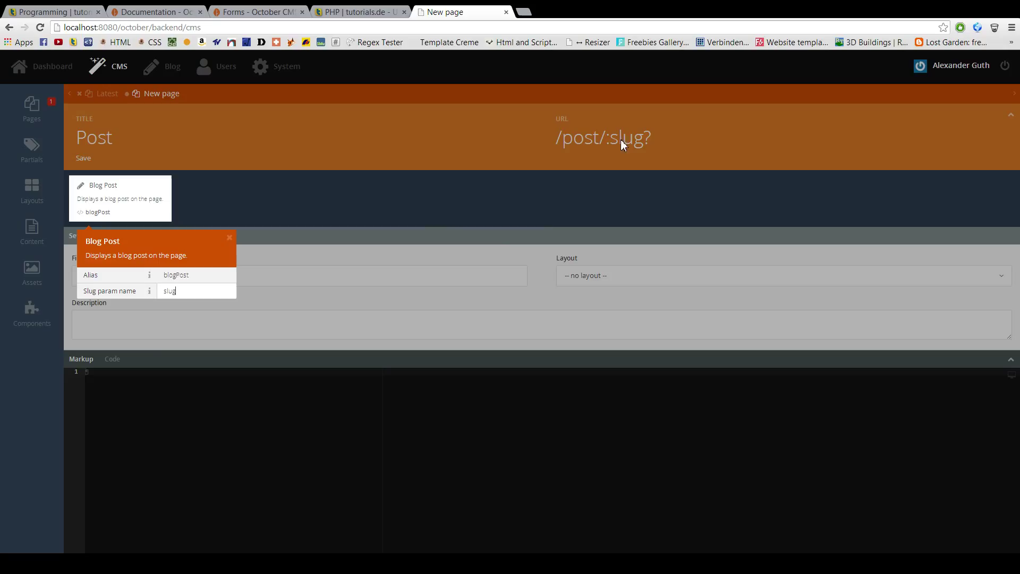
click(260, 212)
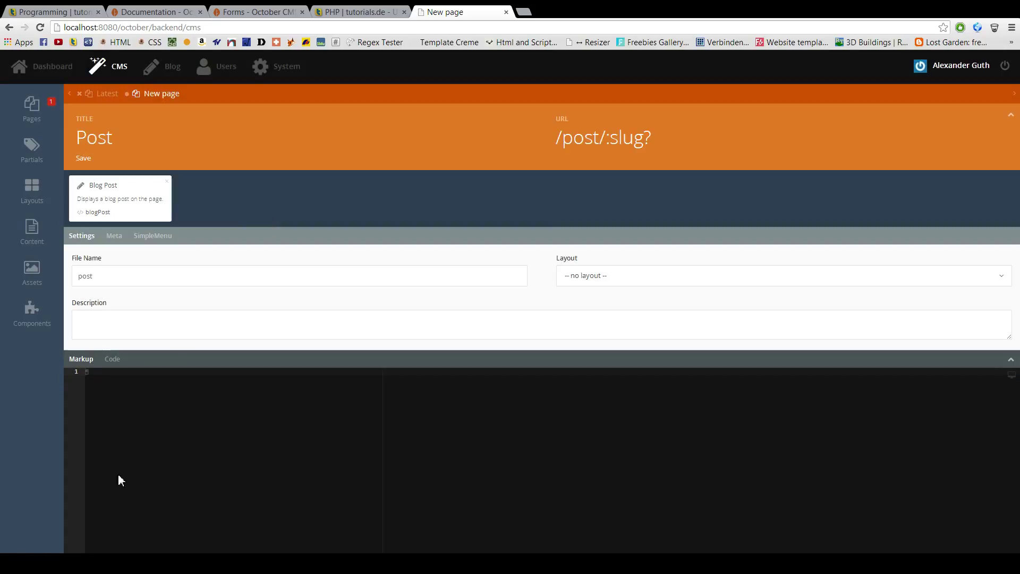
Write {% component 'blogPost' %} in the Post page's markup and save the page.
text({% co)
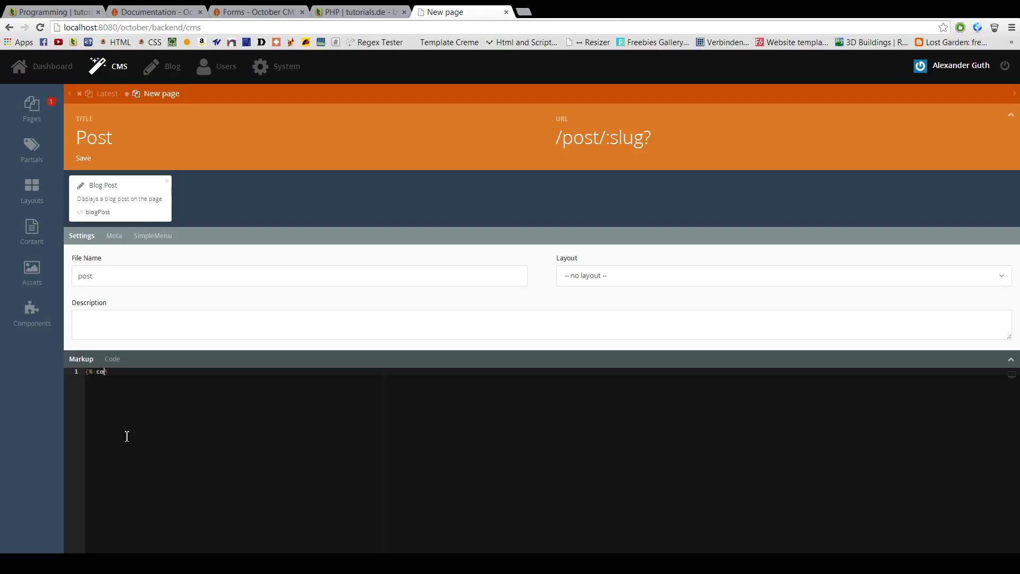
text(mponent 'blogPost' %00)
key(BackSpace)
key(BackSpace)
text(000})
key(BackSpace)
key(BackSpace)
key(BackSpace)
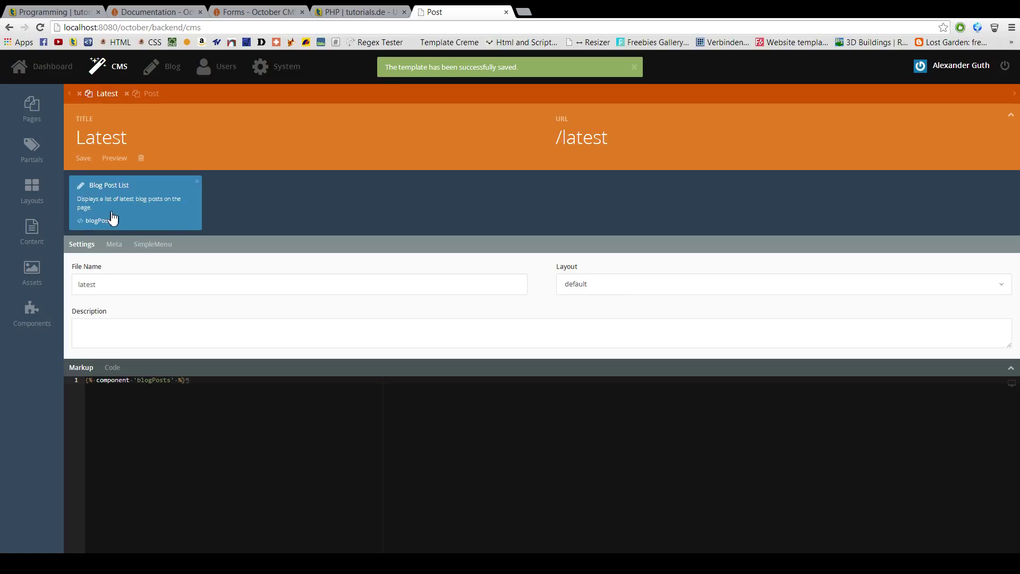
Set the Post page property of the Latest page's Blog Post List component to "post" and save the page.
click(113, 218)
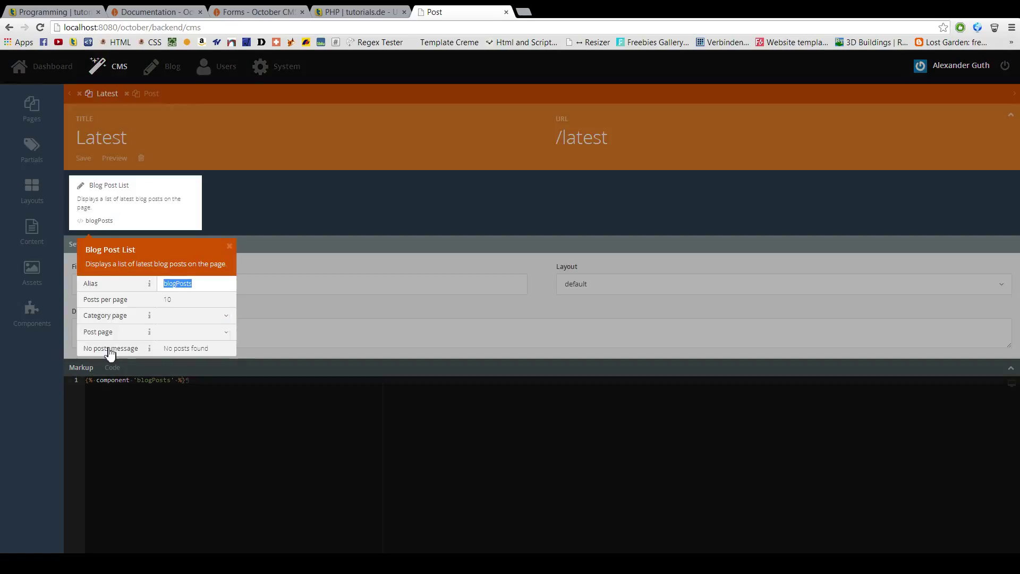
click(227, 334)
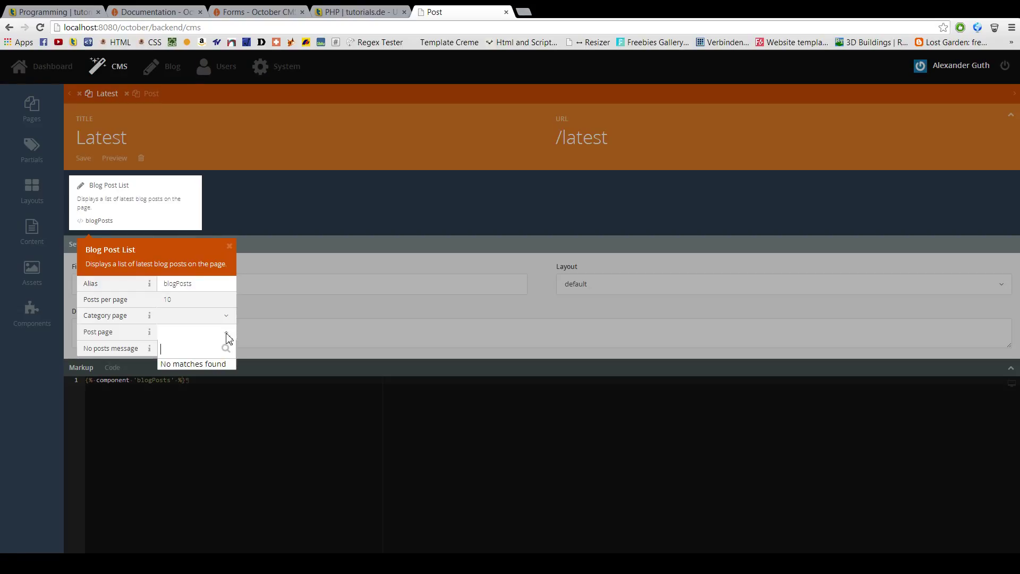
click(227, 336)
click(227, 335)
click(227, 335)
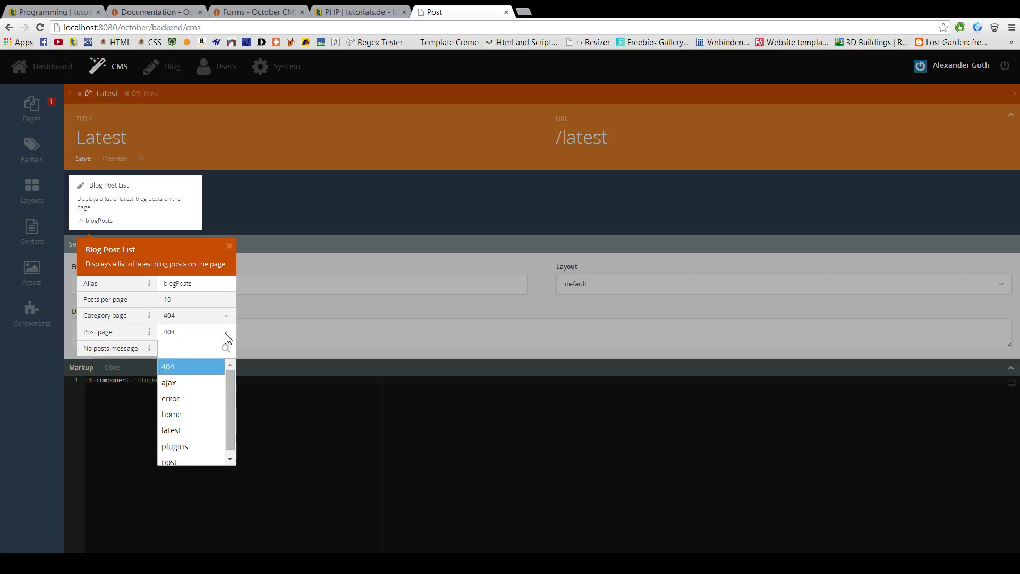
click(186, 458)
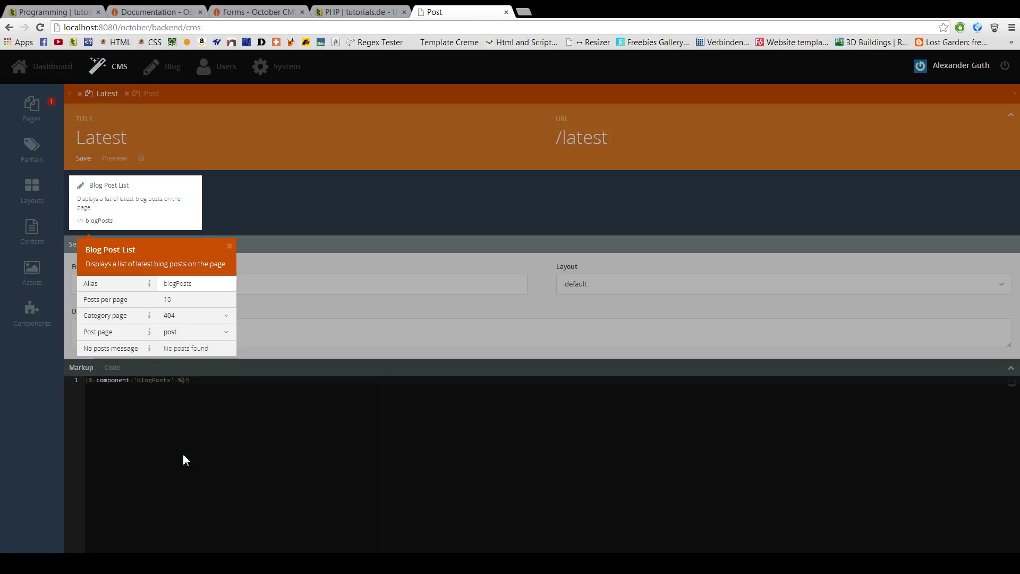
click(228, 413)
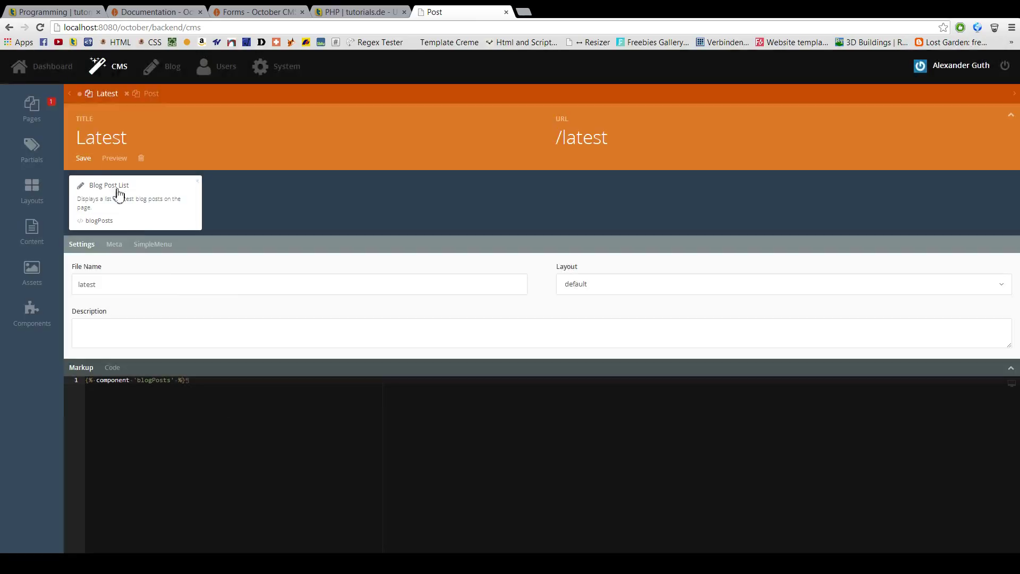
click(82, 160)
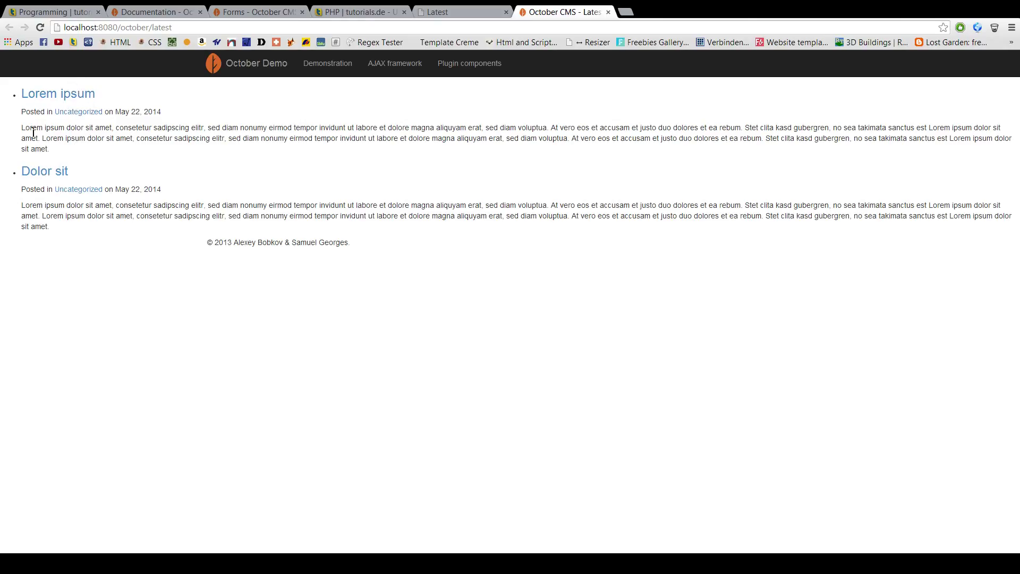
Open the "Dolor sit" post from the previewed Latest page and inspect its displayed content.
click(59, 174)
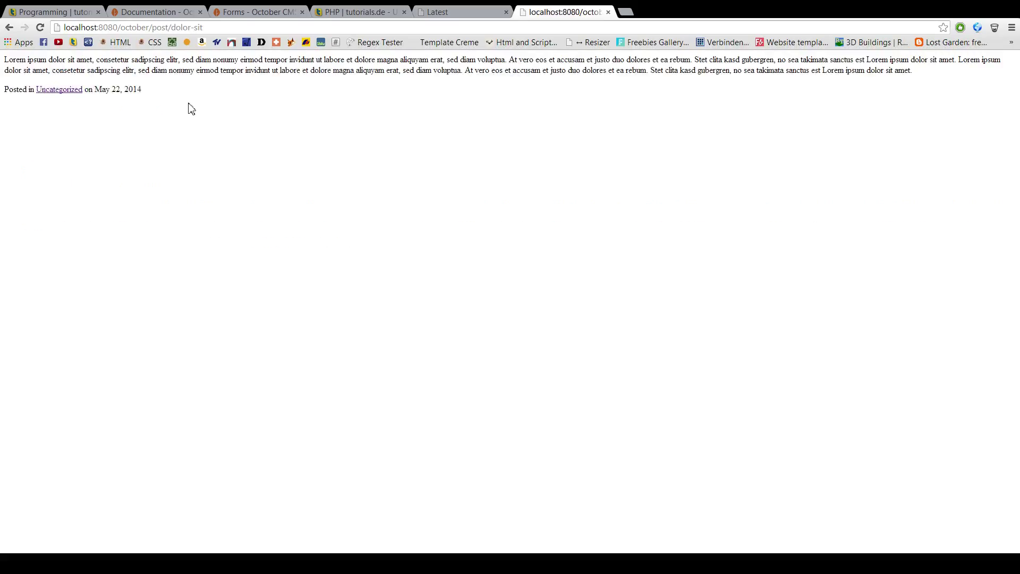
drag(194, 101, 4, 56)
click(218, 110)
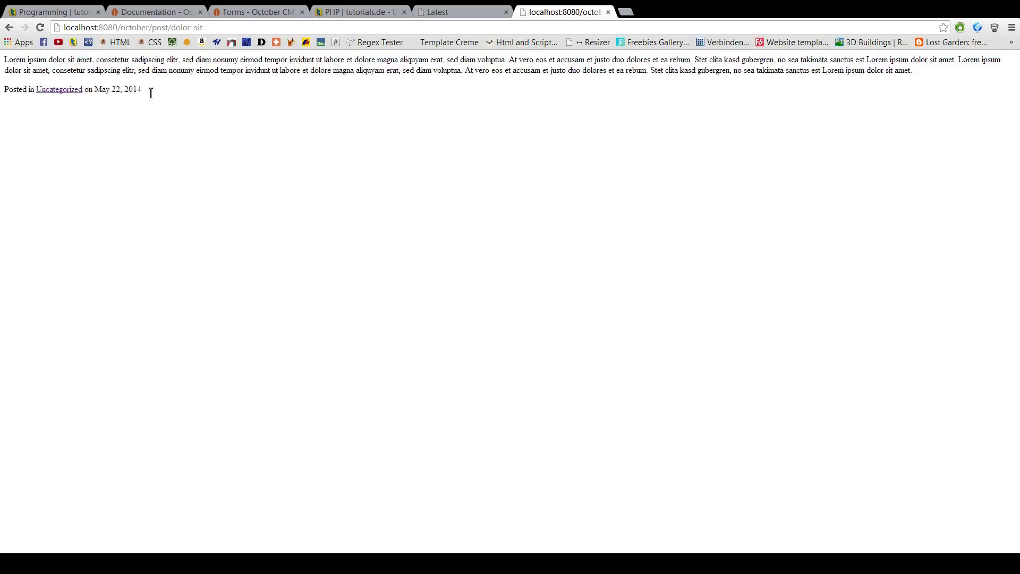